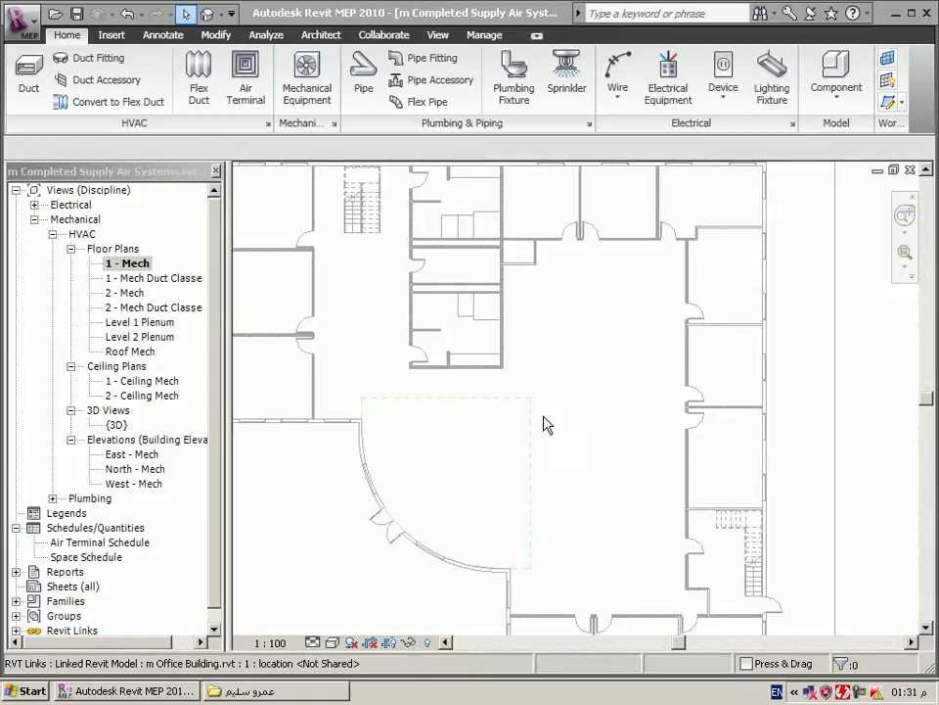
# Step: Start placing Mechanical Equipment and open Load Family at the Metric Library
pyautogui.click(307, 97)
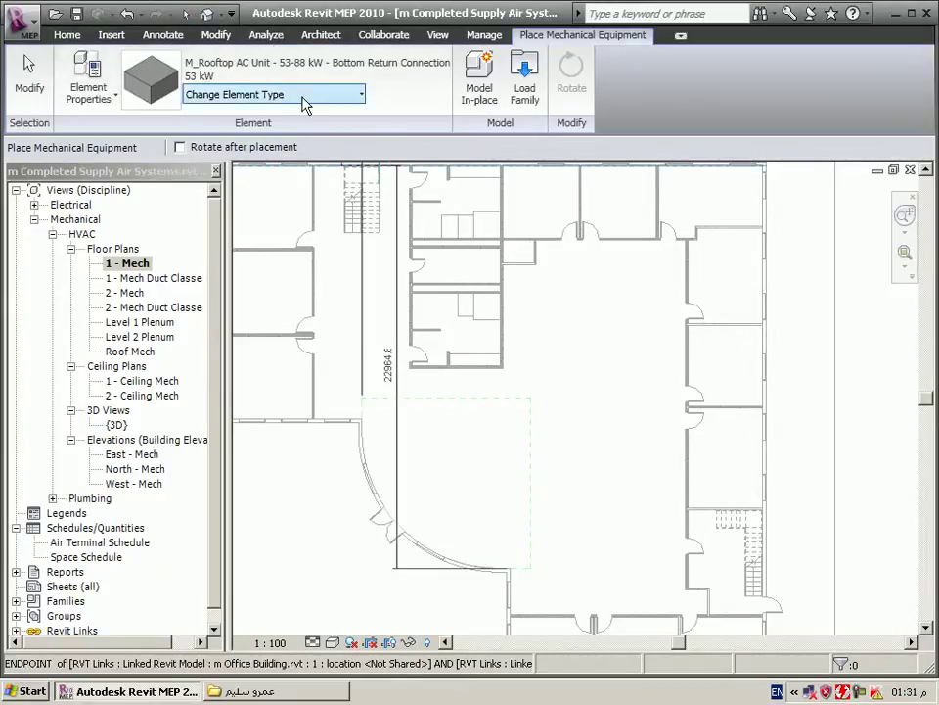
pyautogui.click(533, 93)
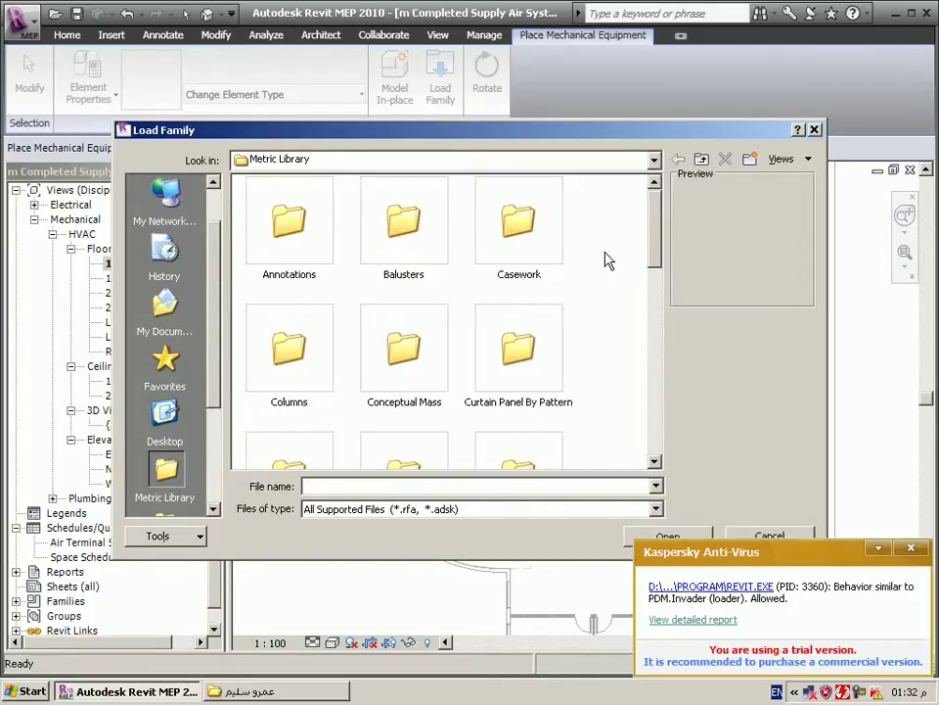
# Step: Browse Mechanical Components > Air-Side Components > Air Handling Units in the Metric Library
pyautogui.scroll(-2, 595, 294)
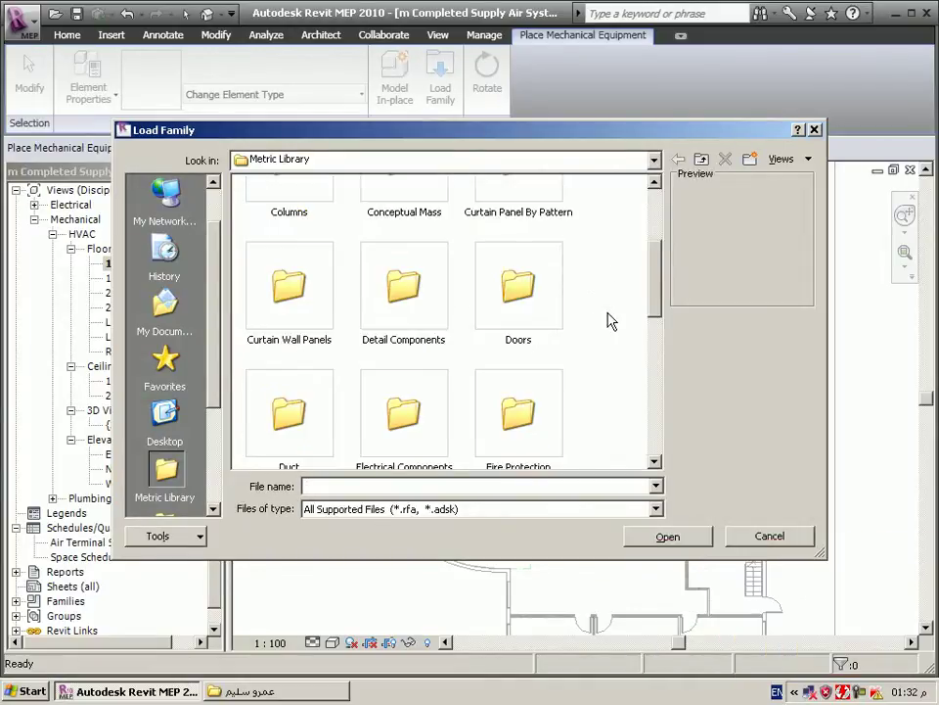
pyautogui.scroll(-2, 614, 314)
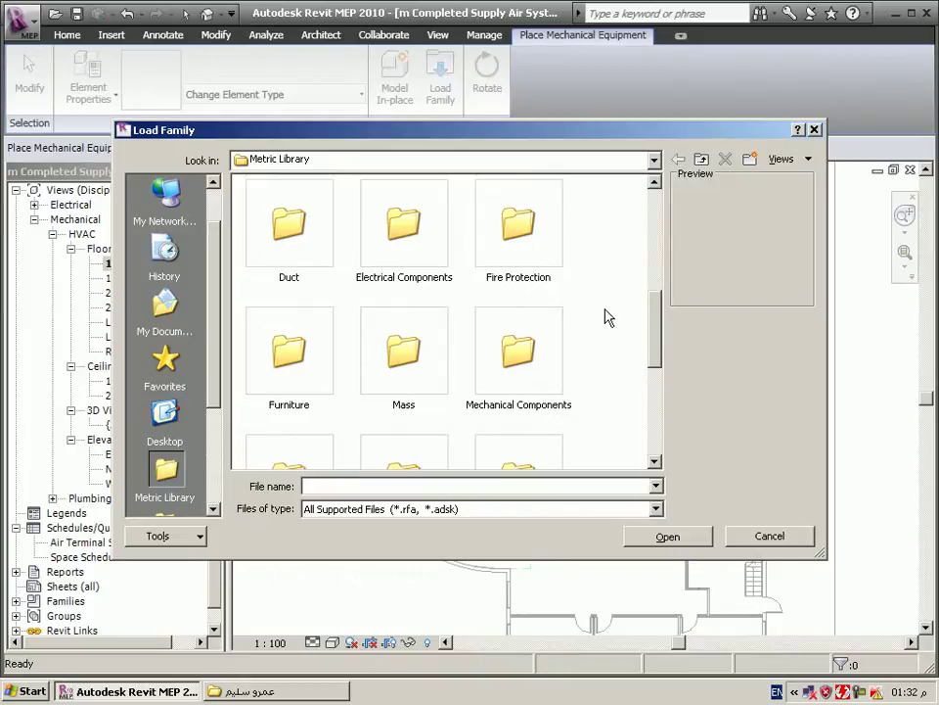
pyautogui.doubleClick(529, 367)
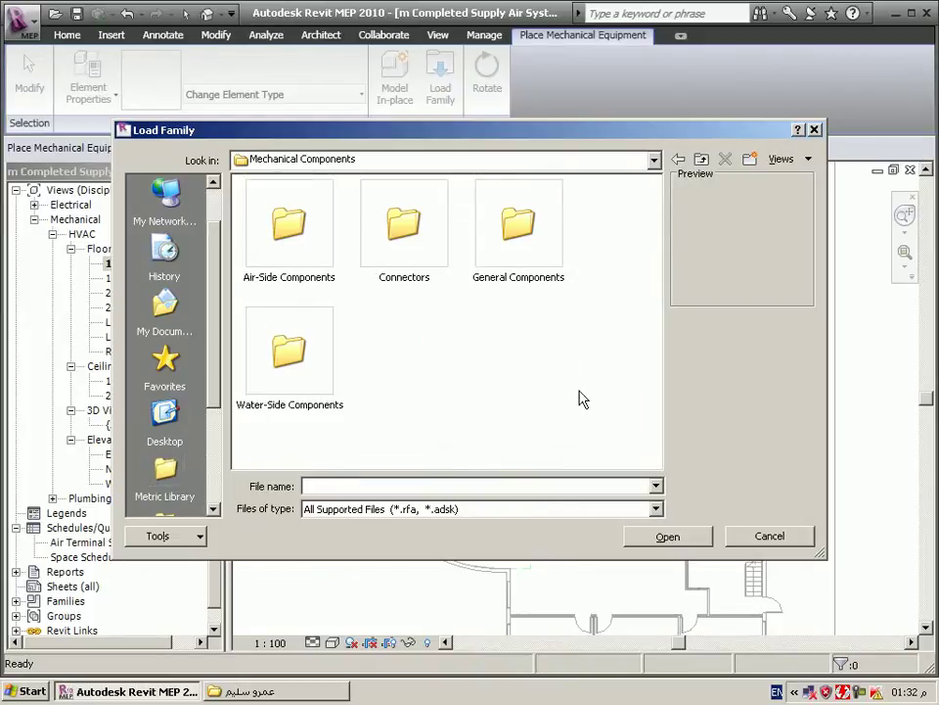
pyautogui.click(537, 265)
pyautogui.doubleClick(537, 264)
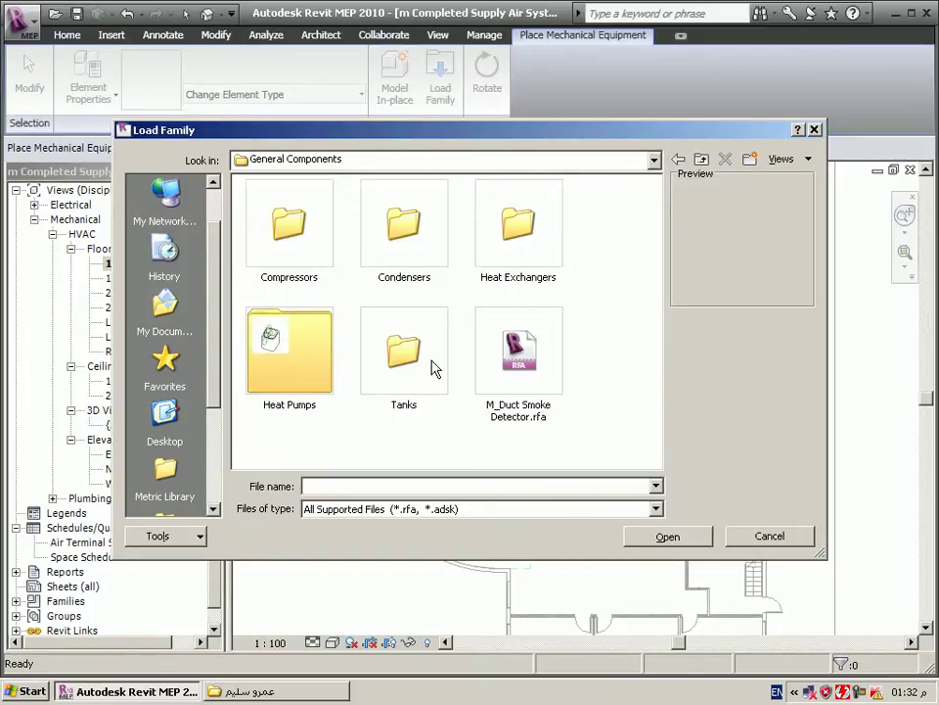
pyautogui.press('BackSpace')
pyautogui.doubleClick(300, 289)
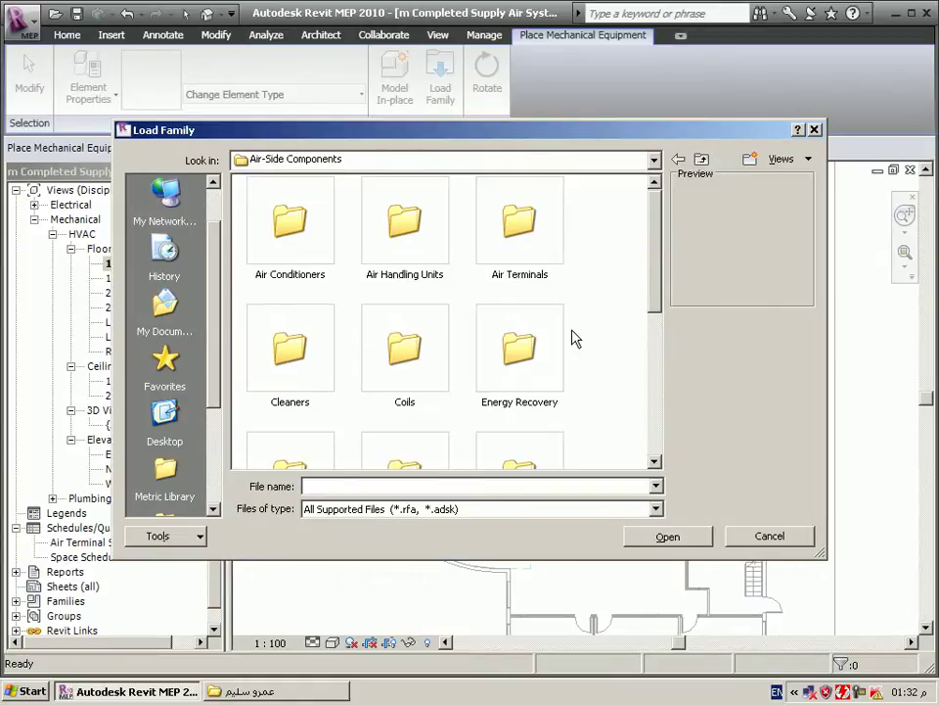
pyautogui.doubleClick(390, 235)
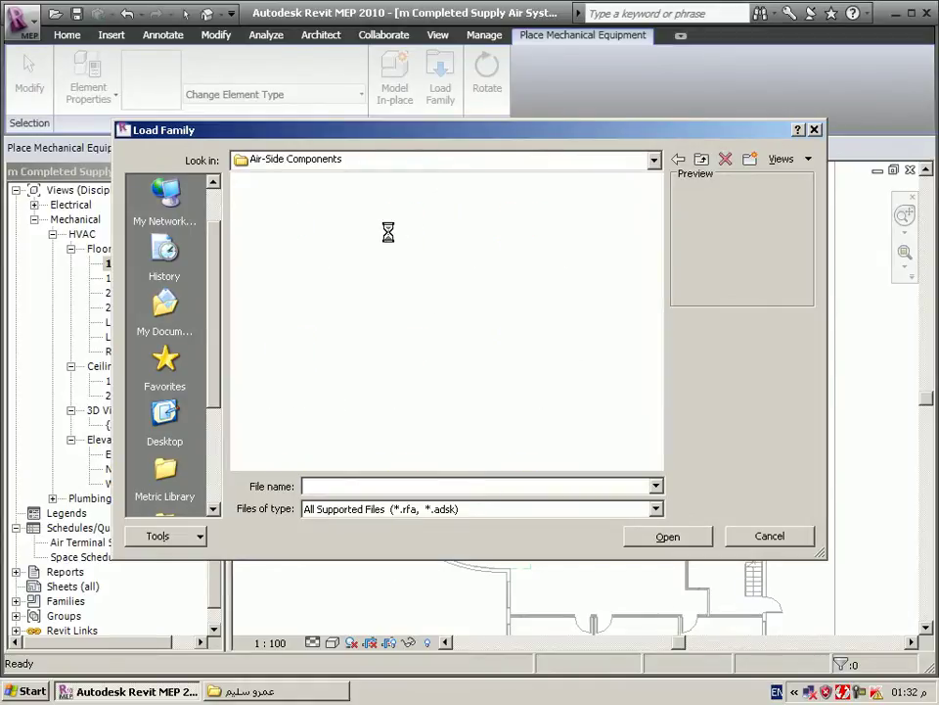
# Step: Preview the AHU families: coils, filters, inspection modules, intake, mixing box and packaged units
pyautogui.click(501, 338)
pyautogui.click(392, 364)
pyautogui.click(311, 366)
pyautogui.scroll(-3, 478, 389)
pyautogui.click(299, 268)
pyautogui.click(392, 256)
pyautogui.click(484, 260)
pyautogui.click(508, 367)
pyautogui.click(396, 368)
pyautogui.click(309, 368)
pyautogui.scroll(-1, 374, 426)
pyautogui.click(319, 319)
pyautogui.click(425, 319)
pyautogui.click(506, 320)
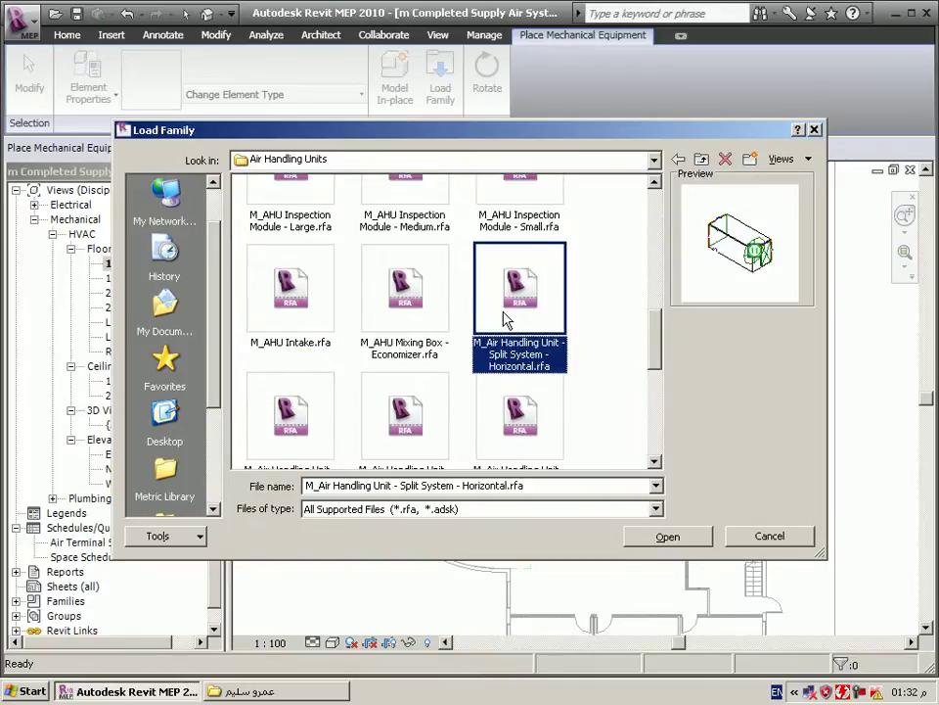
pyautogui.click(517, 406)
pyautogui.click(398, 409)
pyautogui.click(517, 417)
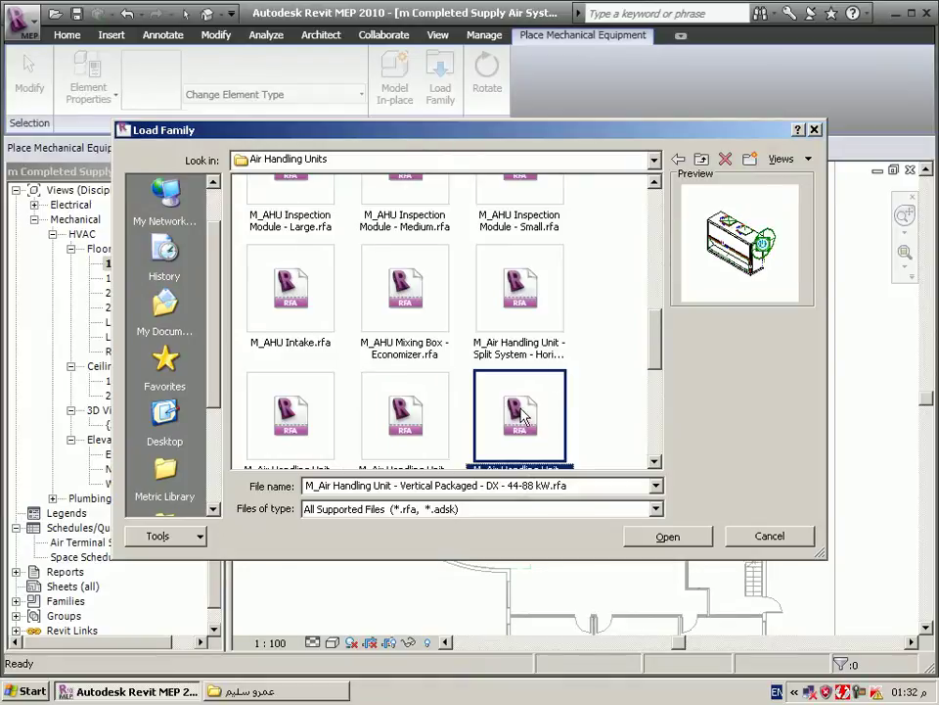
pyautogui.scroll(-1, 566, 356)
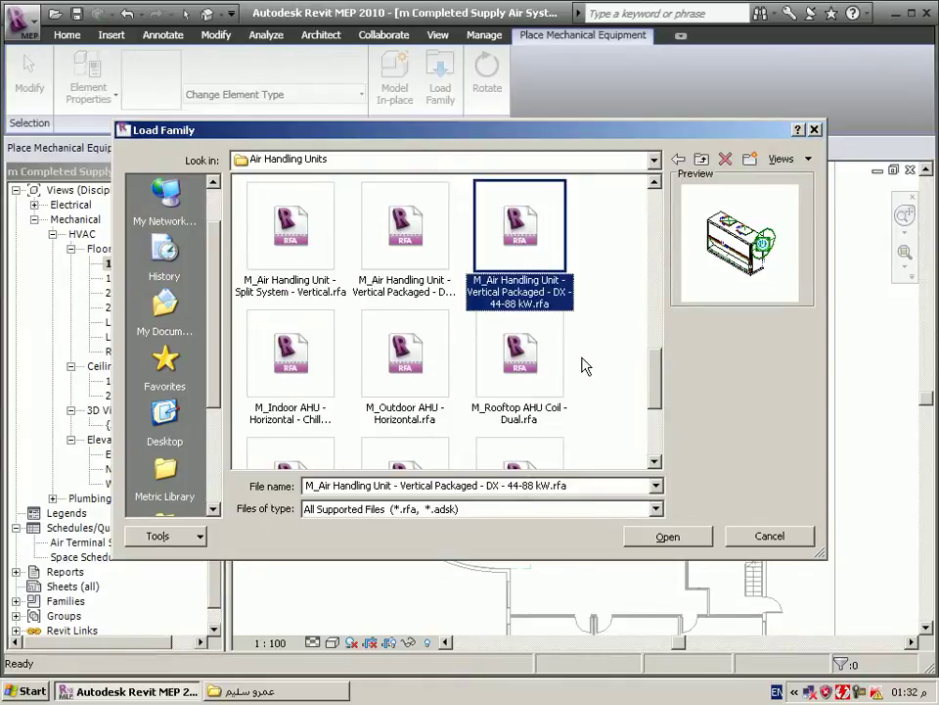
# Step: Preview the rooftop coil and fan families, then select M_AHU Coil - Hot Water - Indoor.rfa
pyautogui.click(534, 364)
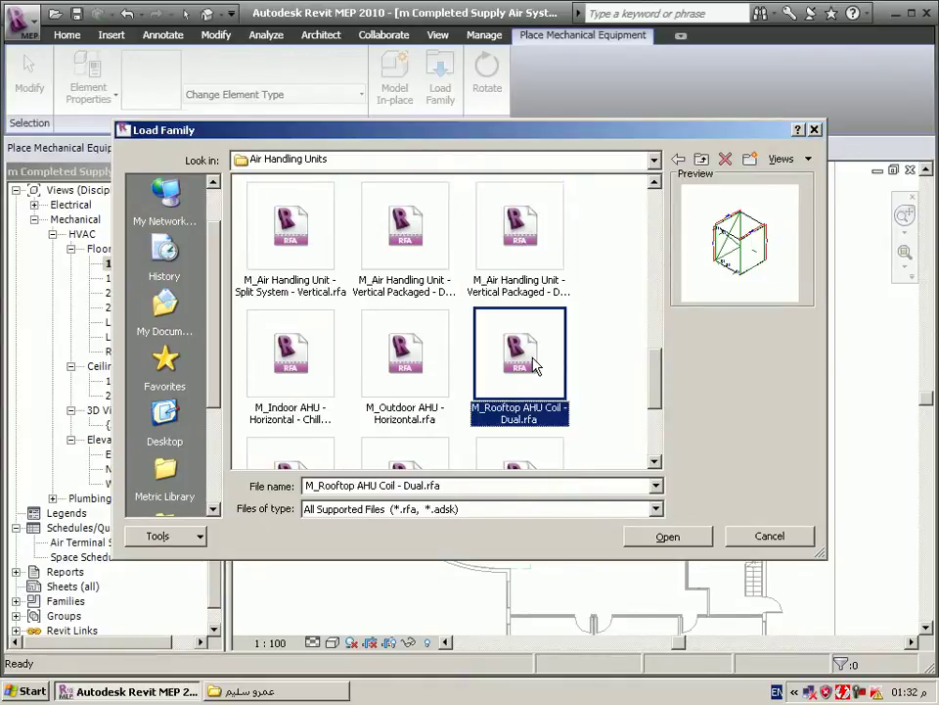
pyautogui.click(303, 348)
pyautogui.scroll(-2, 301, 409)
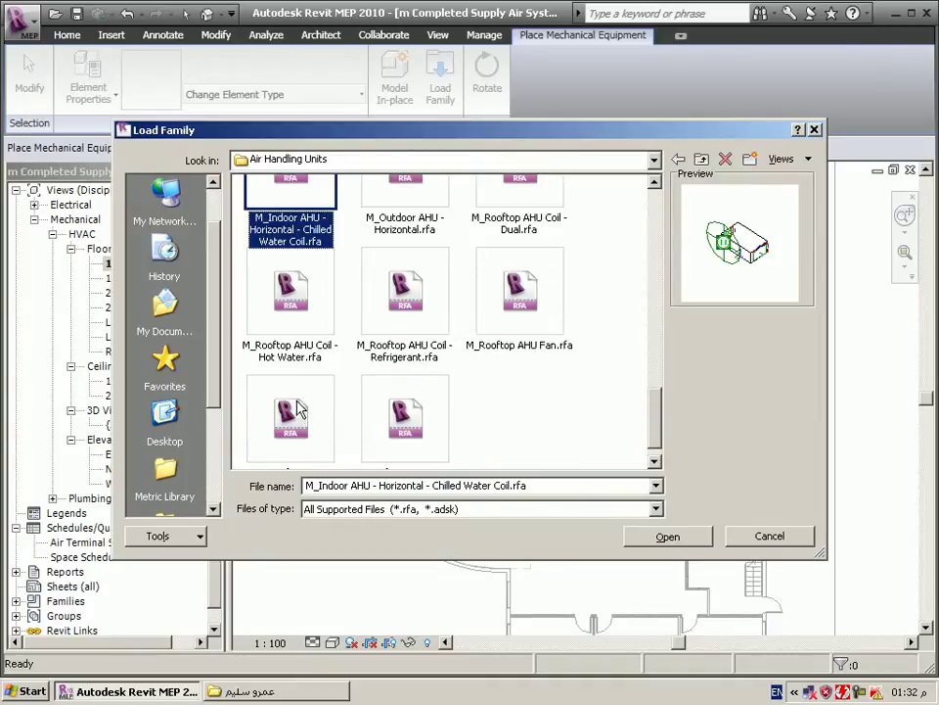
pyautogui.click(289, 327)
pyautogui.click(438, 332)
pyautogui.click(489, 323)
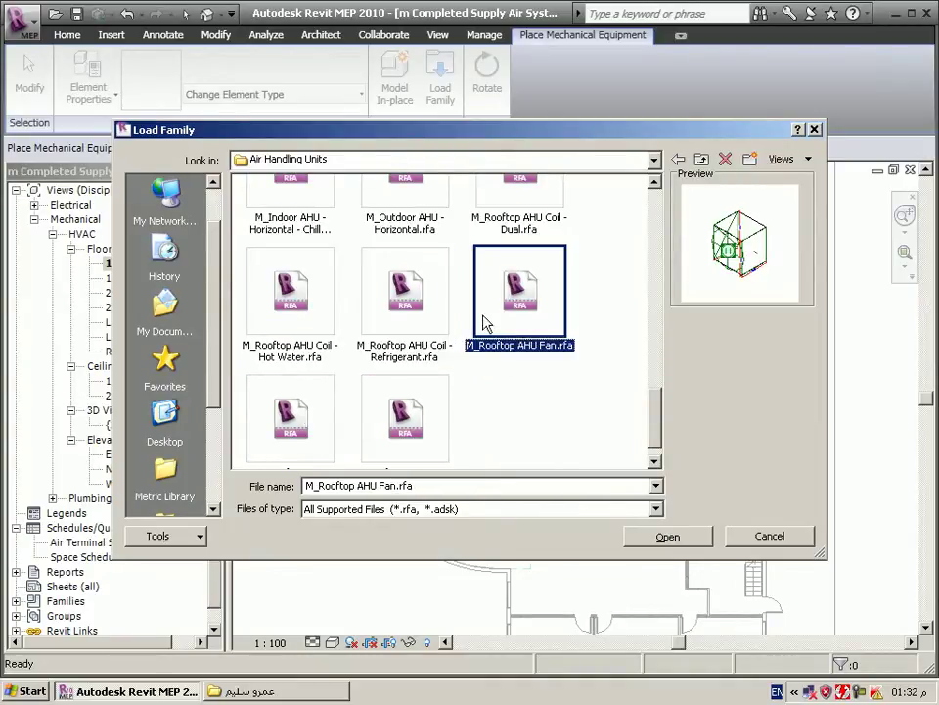
pyautogui.scroll(5, 484, 321)
pyautogui.click(419, 278)
pyautogui.scroll(2, 426, 240)
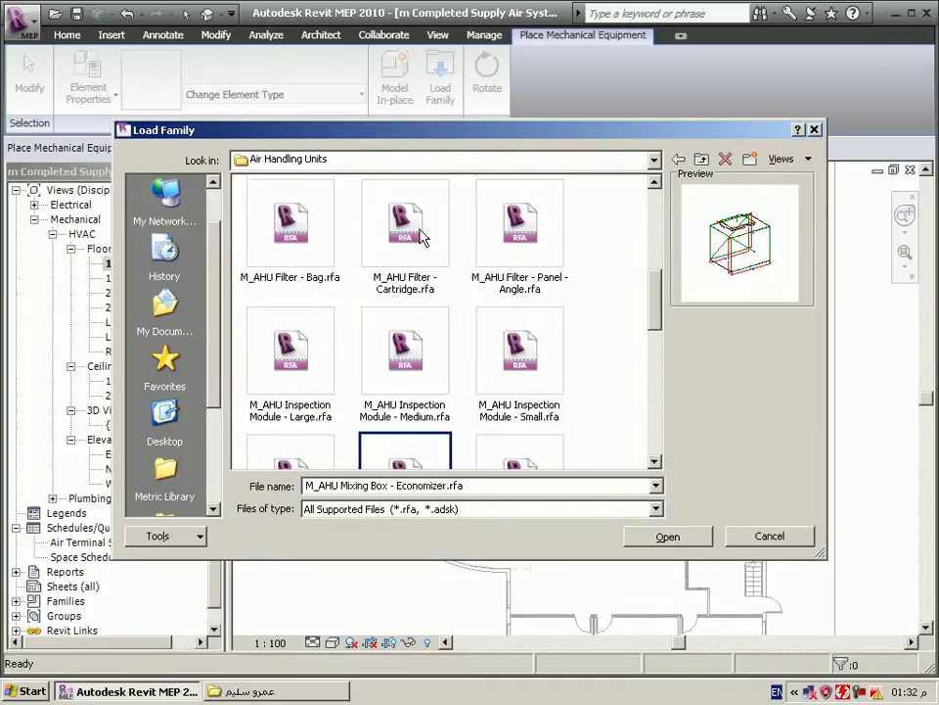
pyautogui.click(409, 323)
pyautogui.click(314, 345)
pyautogui.click(313, 230)
pyautogui.click(384, 195)
pyautogui.click(489, 257)
pyautogui.click(520, 350)
pyautogui.scroll(2, 524, 335)
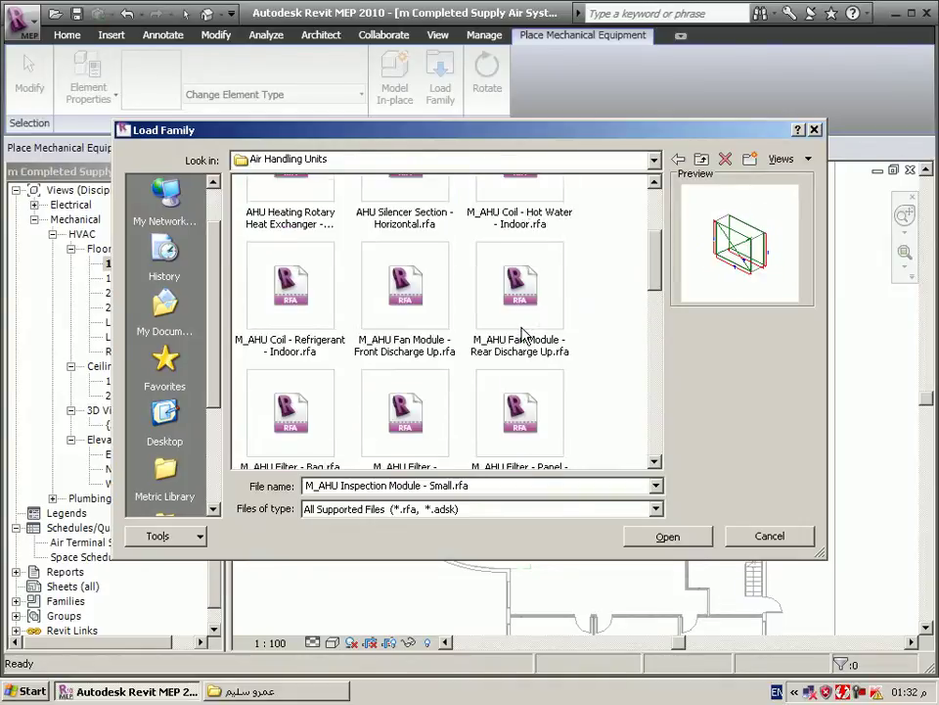
pyautogui.click(519, 220)
pyautogui.scroll(1, 421, 215)
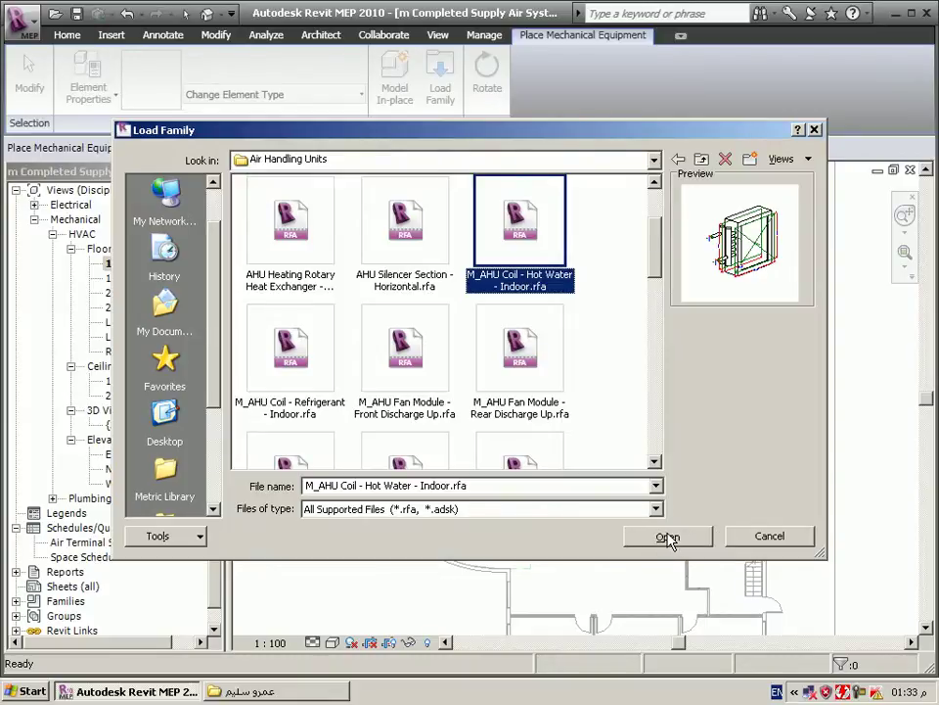
# Step: Load M_AHU Coil - Hot Water - Indoor and place one coil in the 1 - Mech plan
pyautogui.click(668, 538)
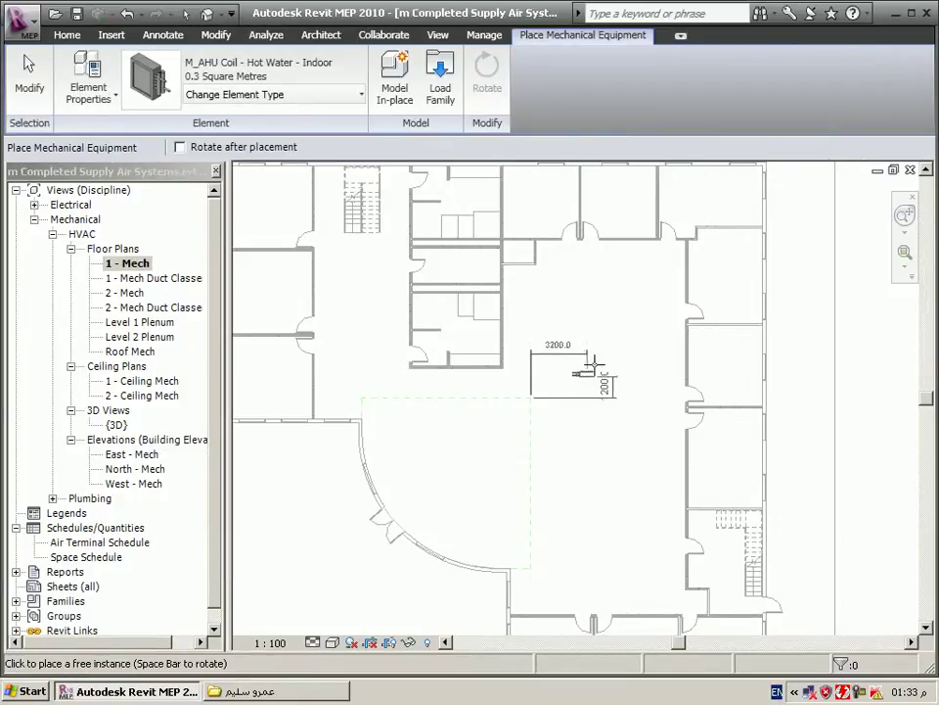
pyautogui.scroll(2, 595, 364)
pyautogui.scroll(2, 599, 354)
pyautogui.click(617, 339)
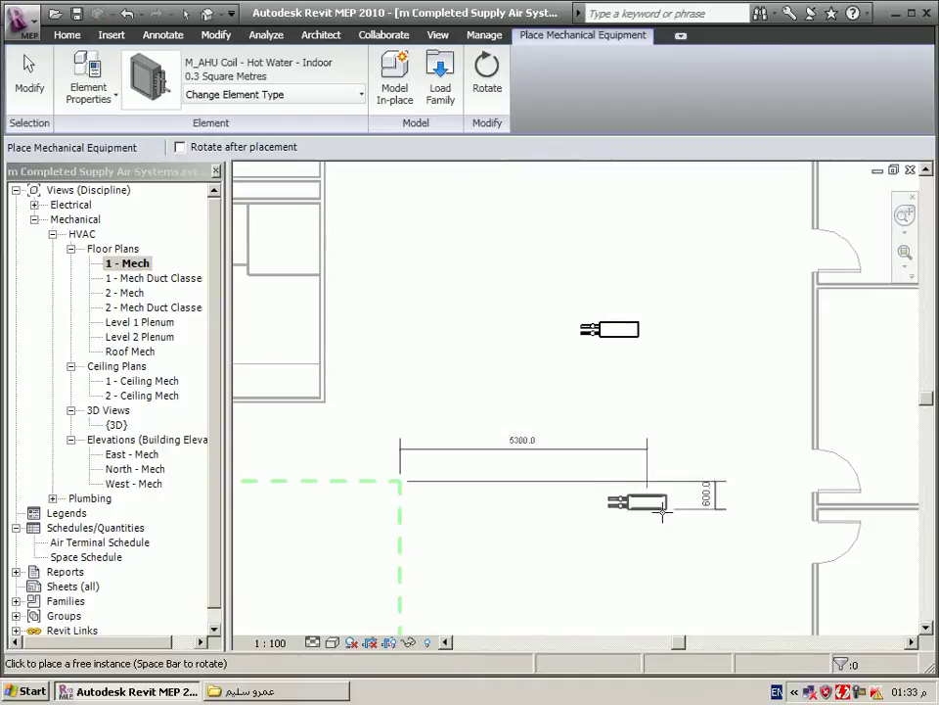
pyautogui.press('Escape')
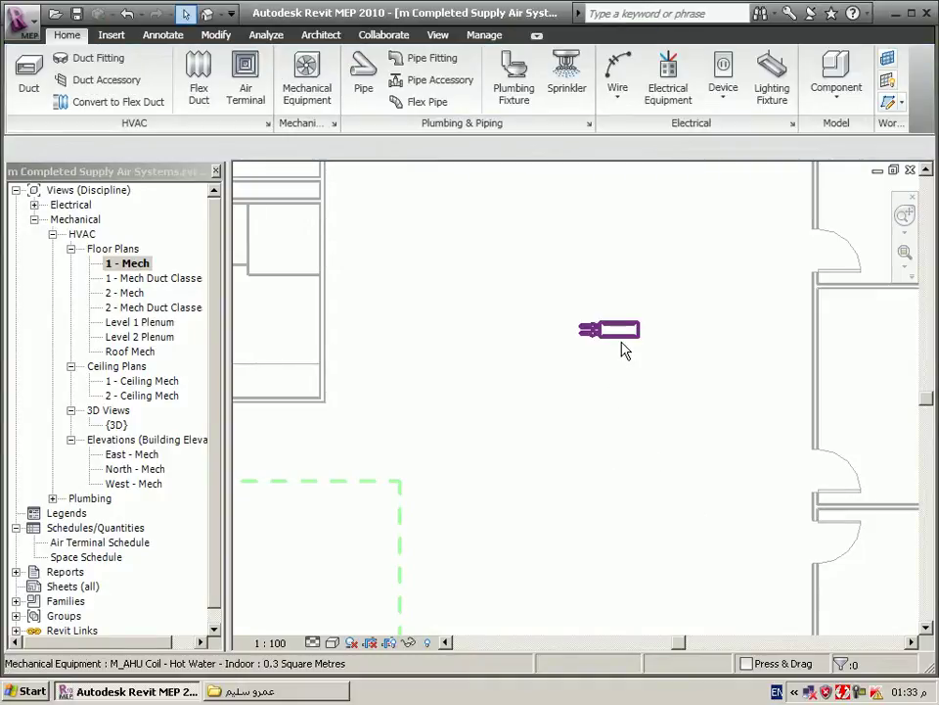
# Step: Select the placed coil, zoom in, and bring up its left-hand connector's context menu
pyautogui.click(620, 343)
pyautogui.scroll(2, 605, 311)
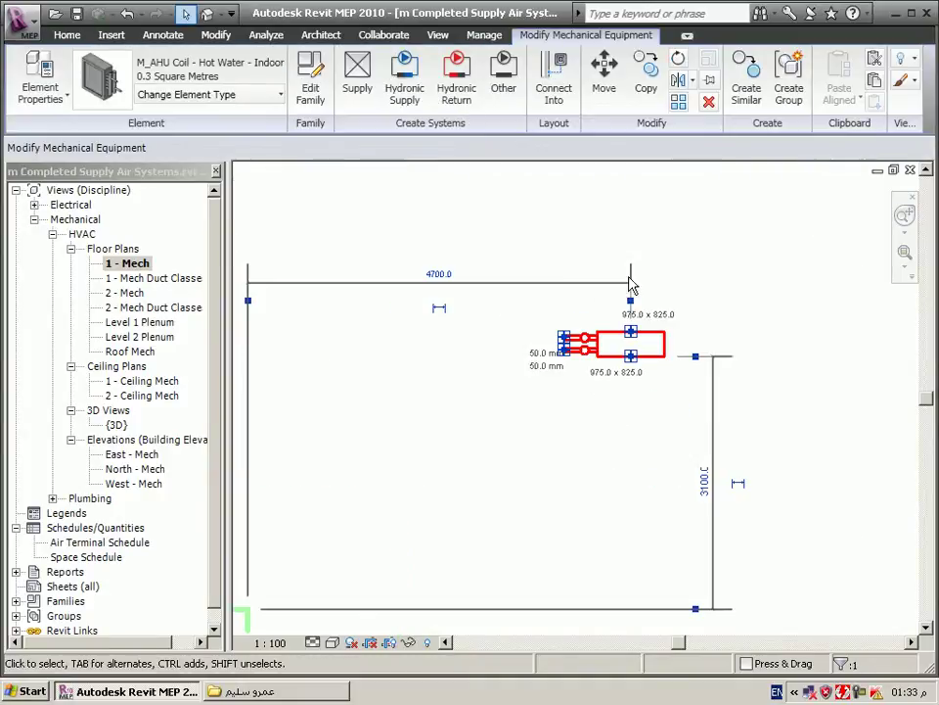
pyautogui.scroll(2, 626, 298)
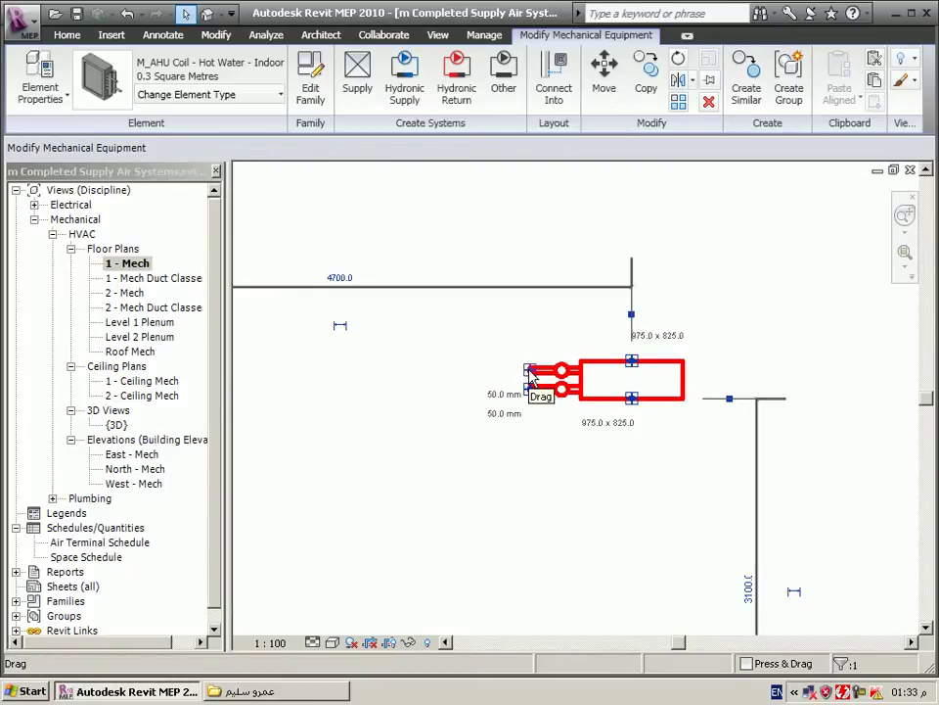
pyautogui.rightClick(529, 377)
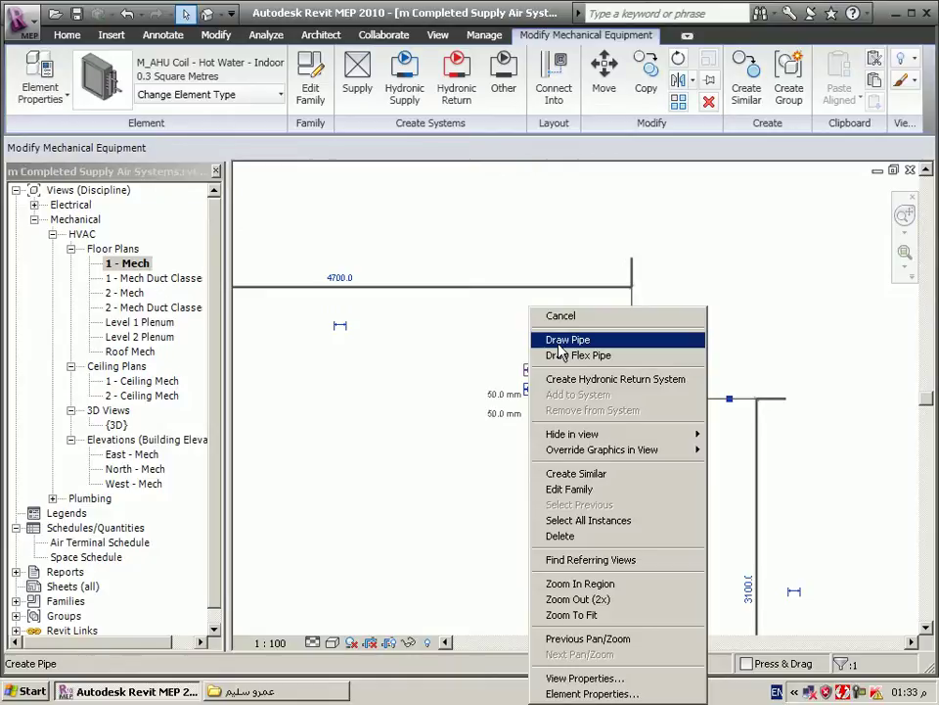
# Step: Draw a pipe from the coil's upper connector straight out to the left
pyautogui.click(559, 342)
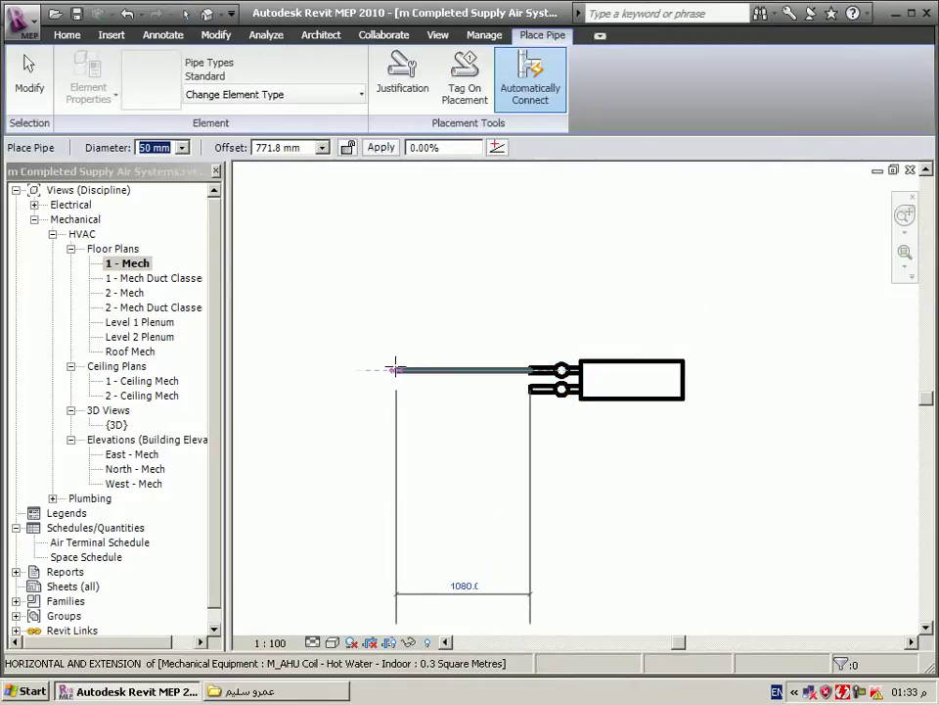
pyautogui.click(396, 369)
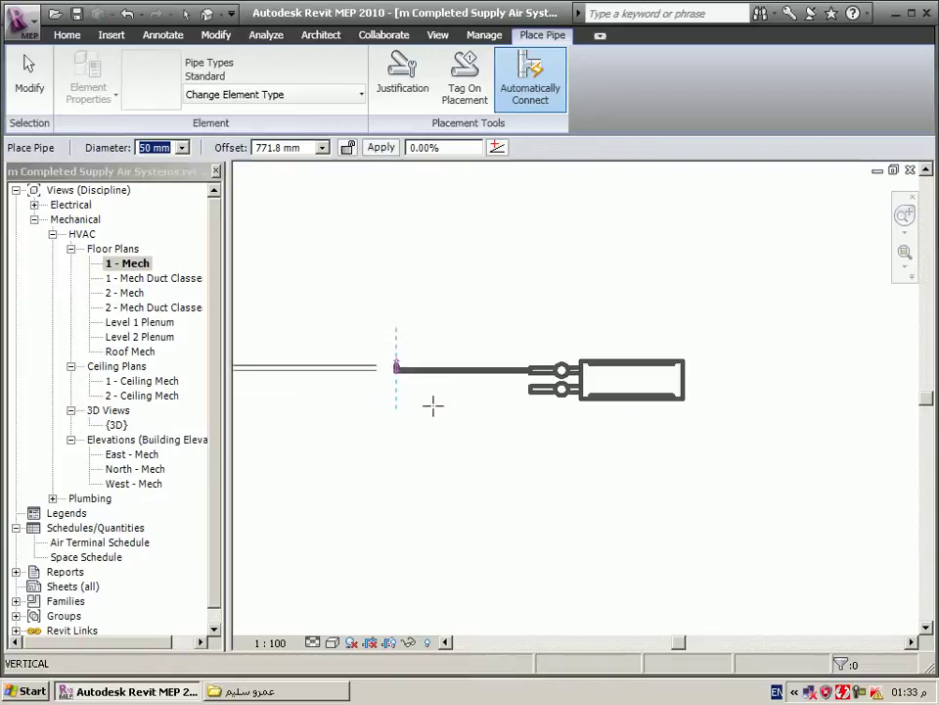
pyautogui.click(313, 644)
pyautogui.press('Escape')
pyautogui.press('Escape')
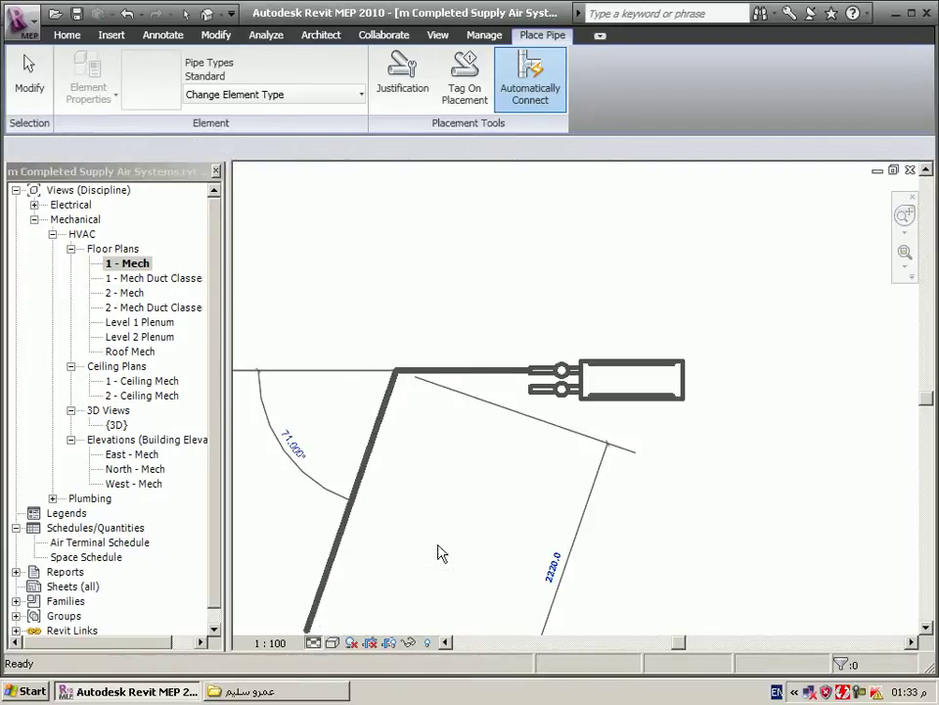
pyautogui.press('Escape')
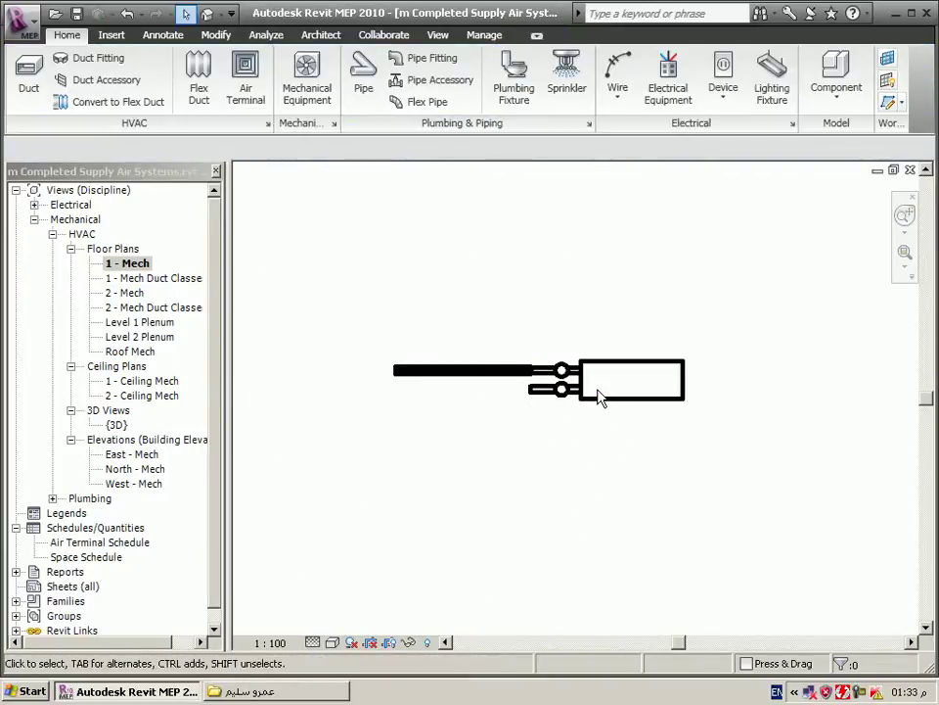
# Step: Draw a second pipe from the coil's lower connector, ending level with the first
pyautogui.click(534, 396)
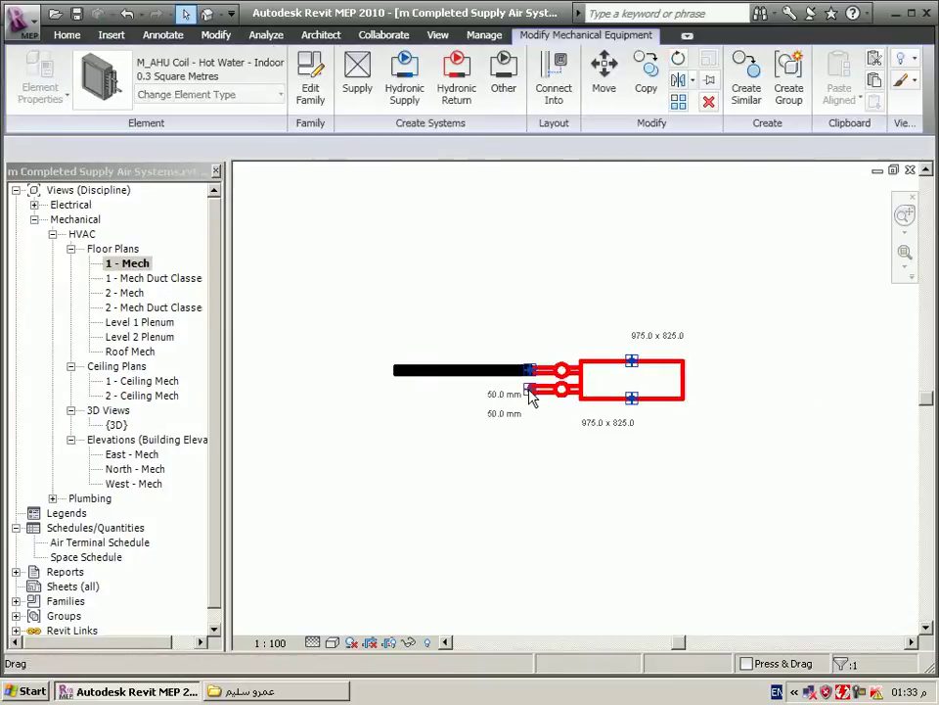
pyautogui.rightClick(529, 394)
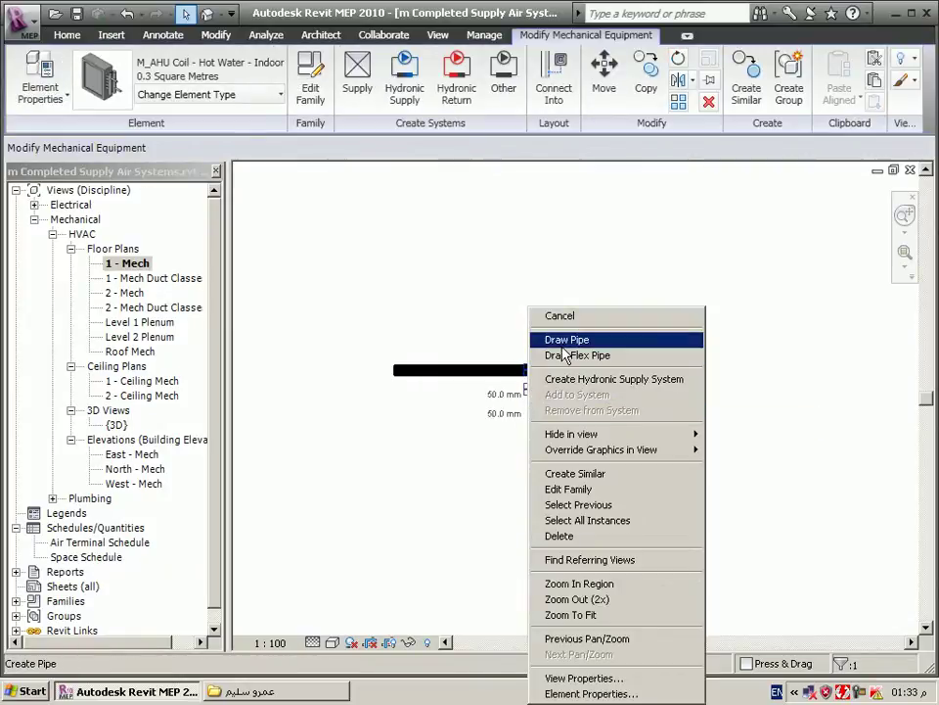
pyautogui.click(560, 341)
pyautogui.click(402, 389)
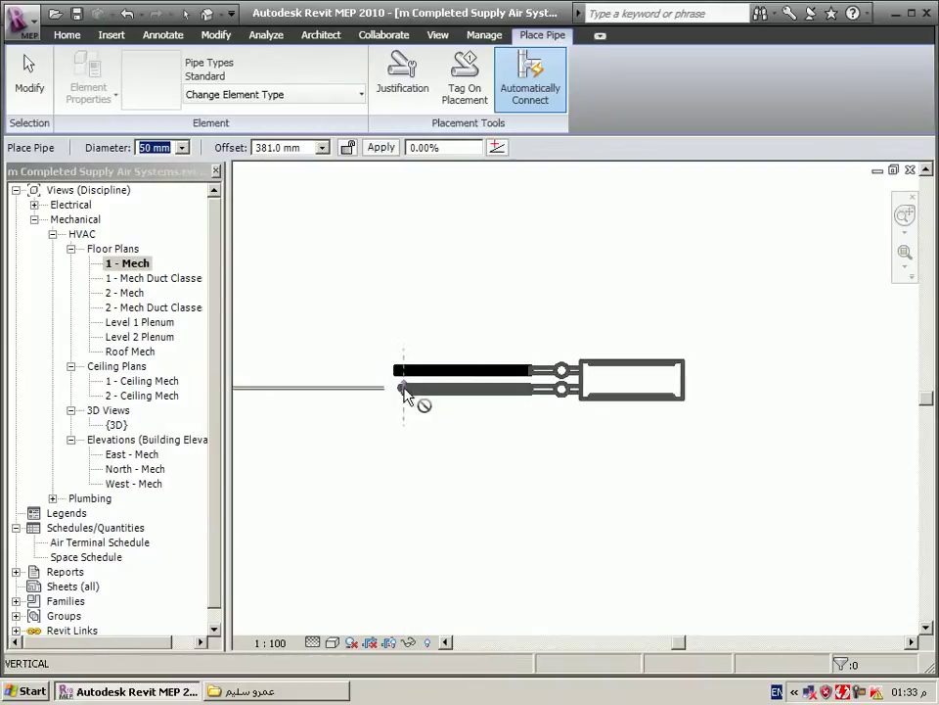
pyautogui.press('Escape')
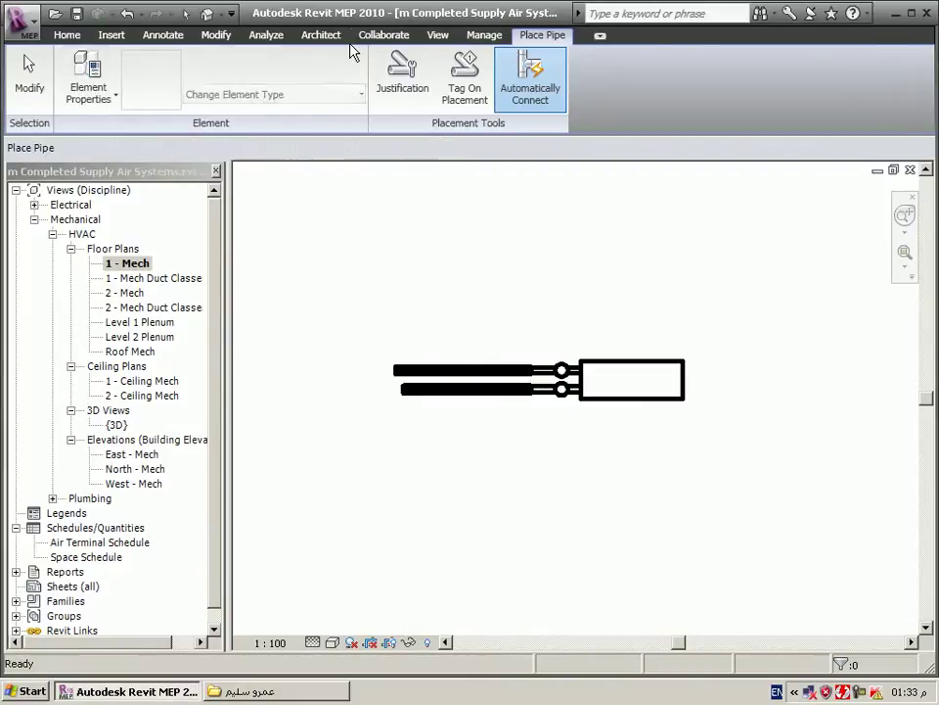
pyautogui.press('Escape')
# Step: Open the default {3D} view, zoom in on the hot-water coil, and select it
pyautogui.click(436, 36)
pyautogui.click(256, 74)
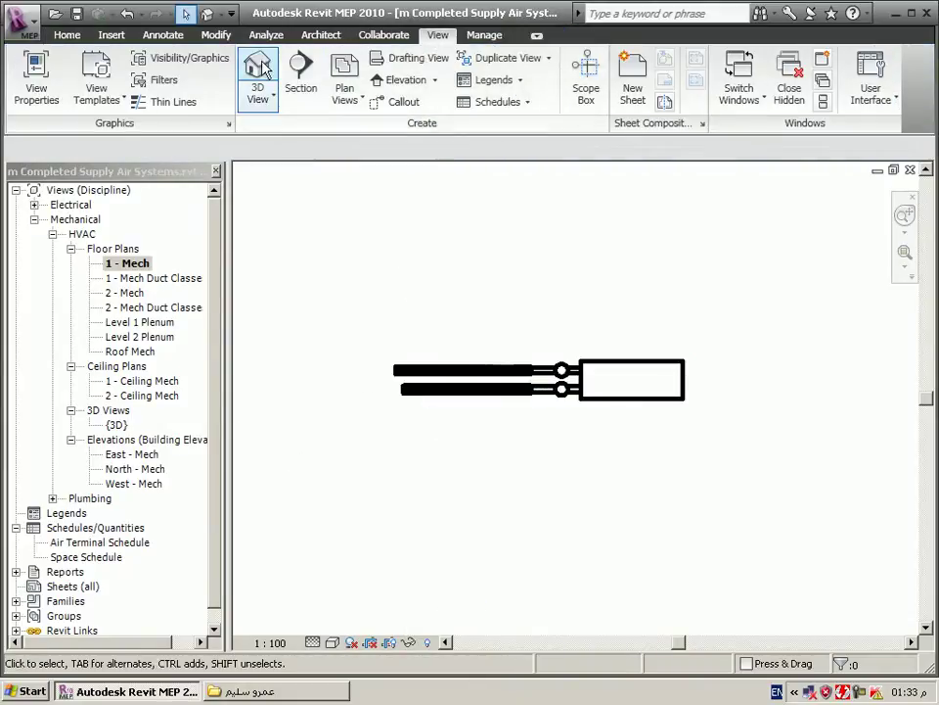
pyautogui.scroll(3, 783, 592)
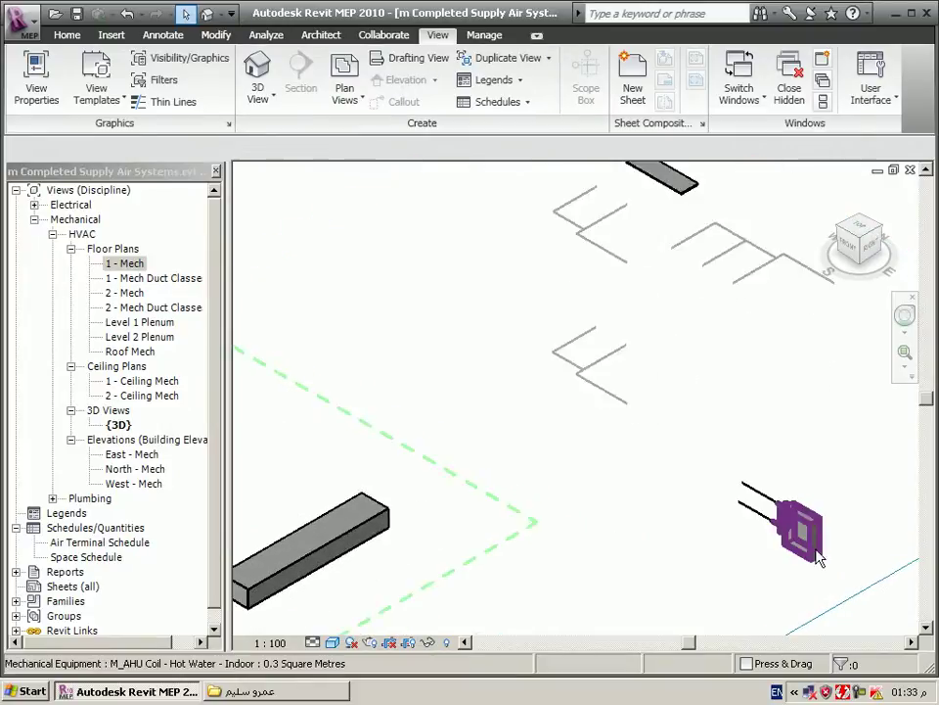
pyautogui.scroll(3, 832, 553)
pyautogui.scroll(2, 773, 587)
pyautogui.scroll(2, 685, 553)
pyautogui.scroll(-2, 528, 343)
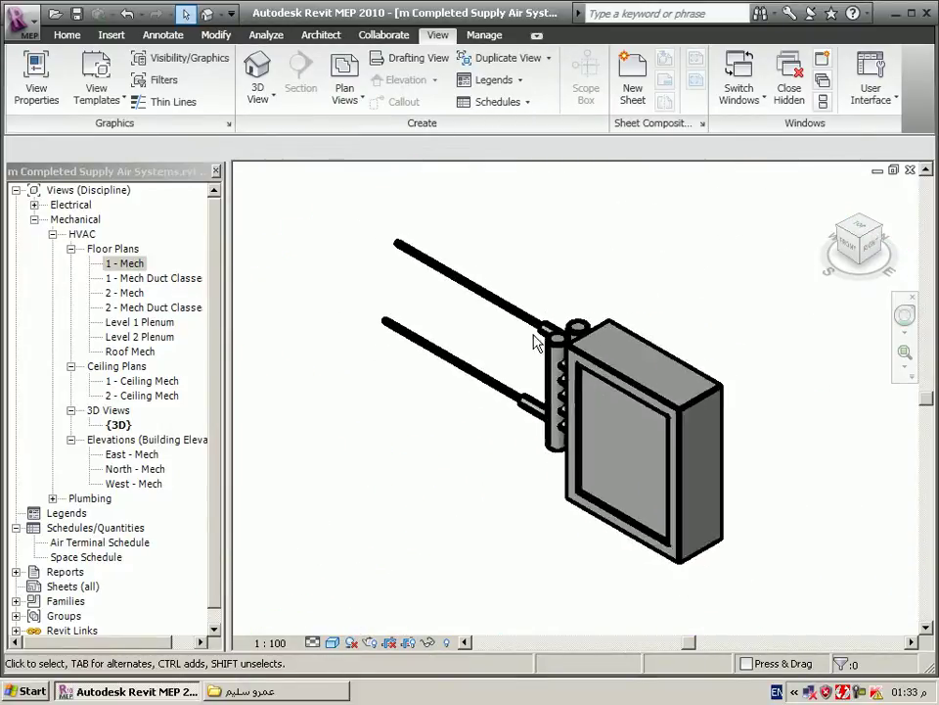
pyautogui.click(602, 387)
pyautogui.click(664, 430)
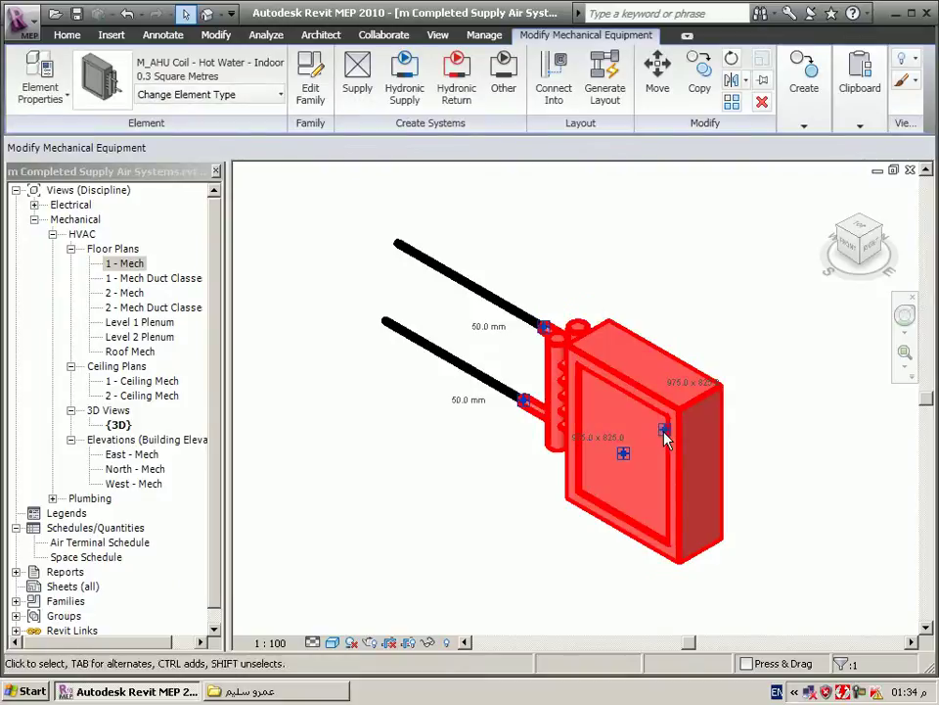
# Step: Draw a rectangular duct running out from the coil's air connector in the 3D view
pyautogui.rightClick(666, 430)
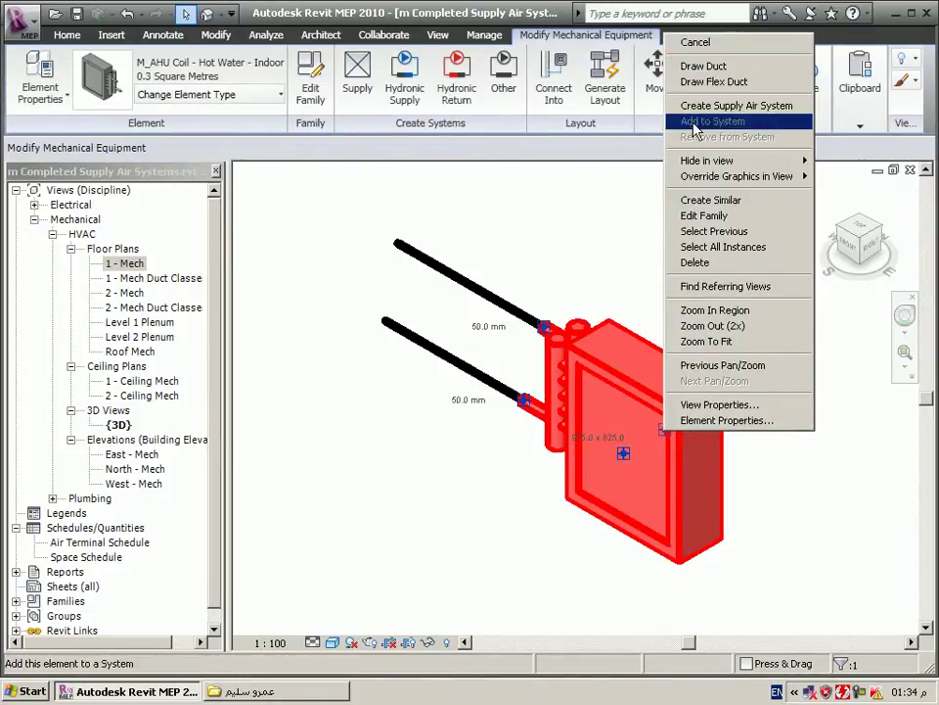
pyautogui.click(692, 66)
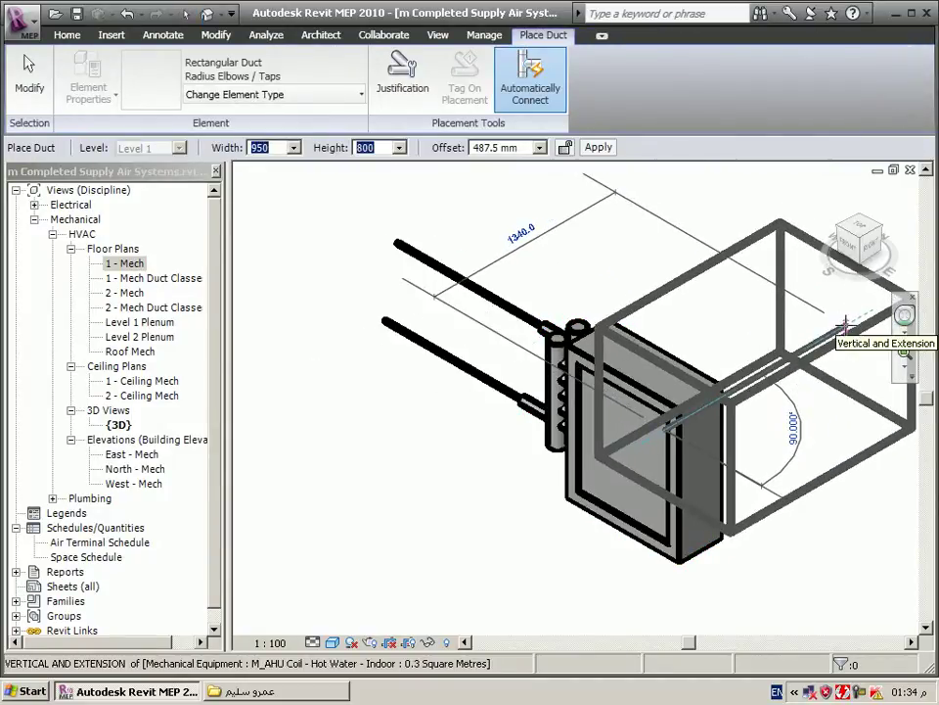
pyautogui.click(844, 329)
pyautogui.click(841, 326)
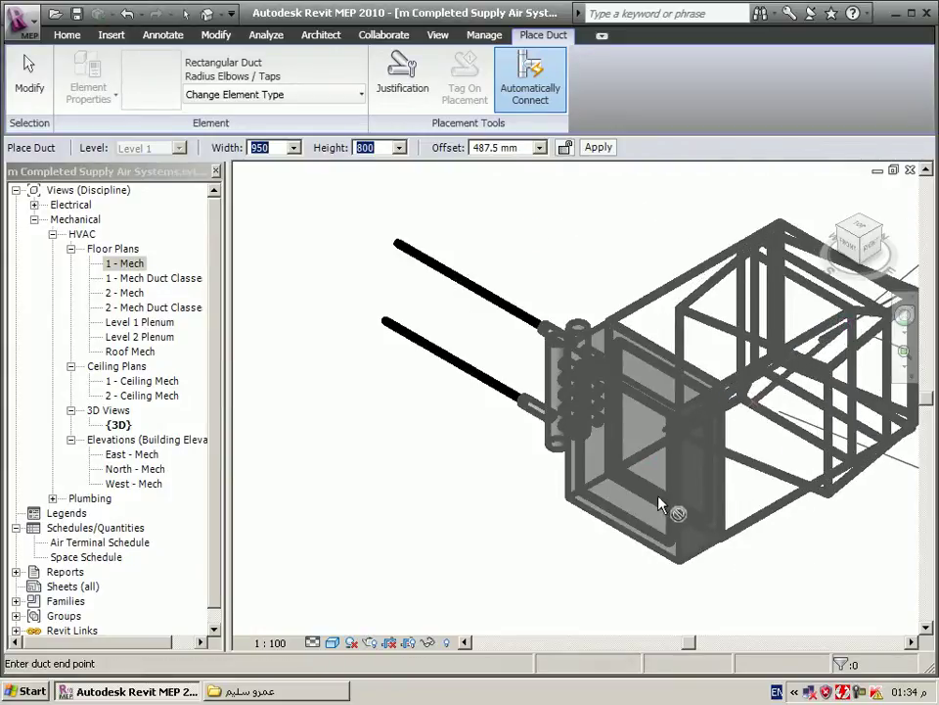
pyautogui.press('Escape')
pyautogui.press('Escape')
# Step: Attempt another duct from the coil's connector and cancel the failed auto-route
pyautogui.click(623, 455)
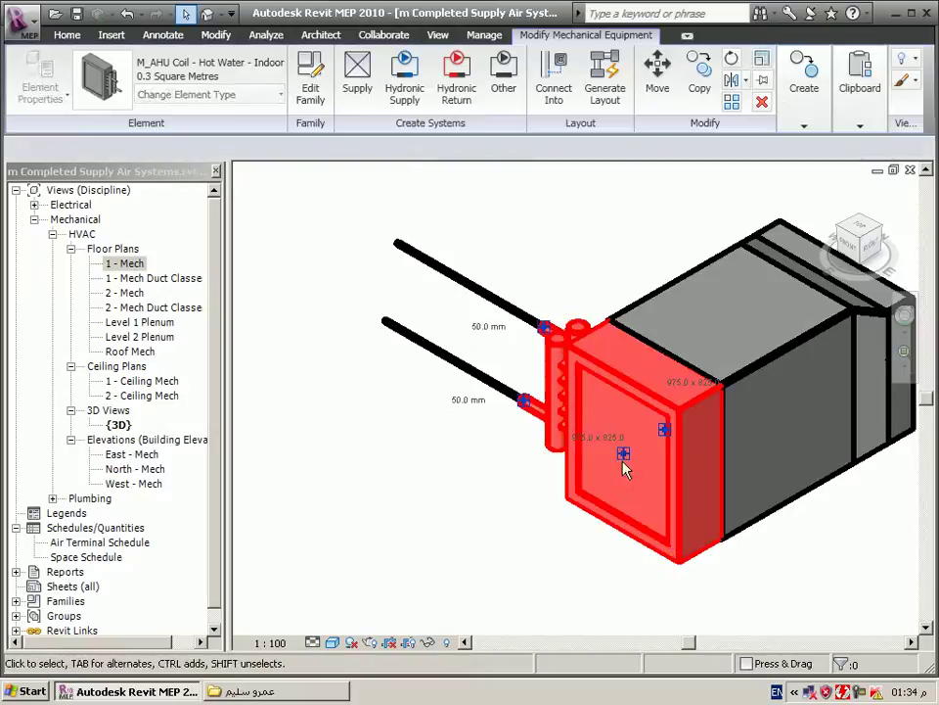
pyautogui.rightClick(626, 454)
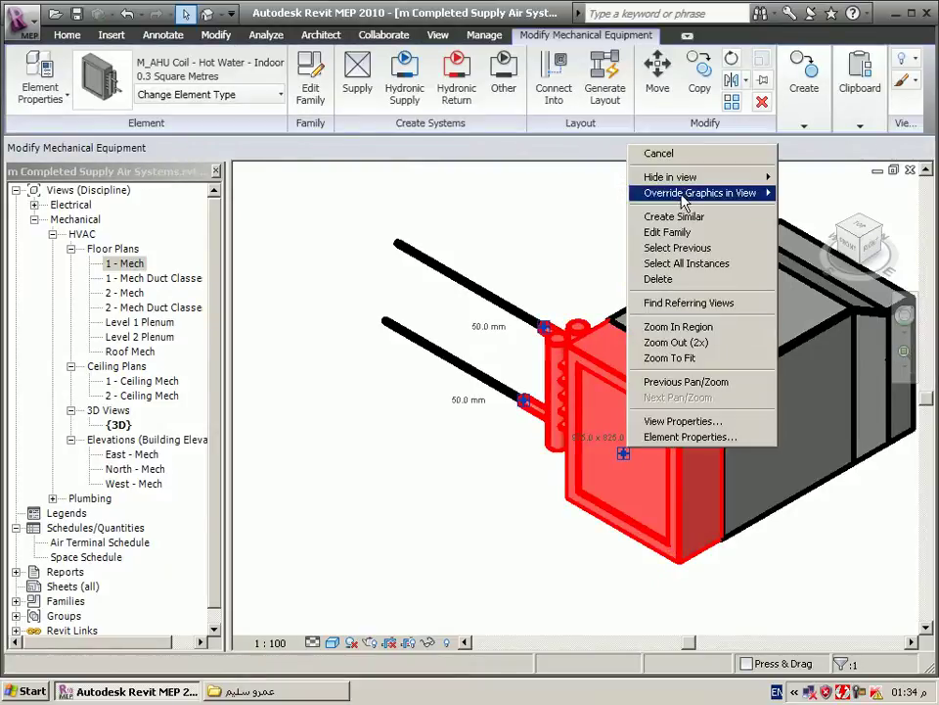
pyautogui.press('Escape')
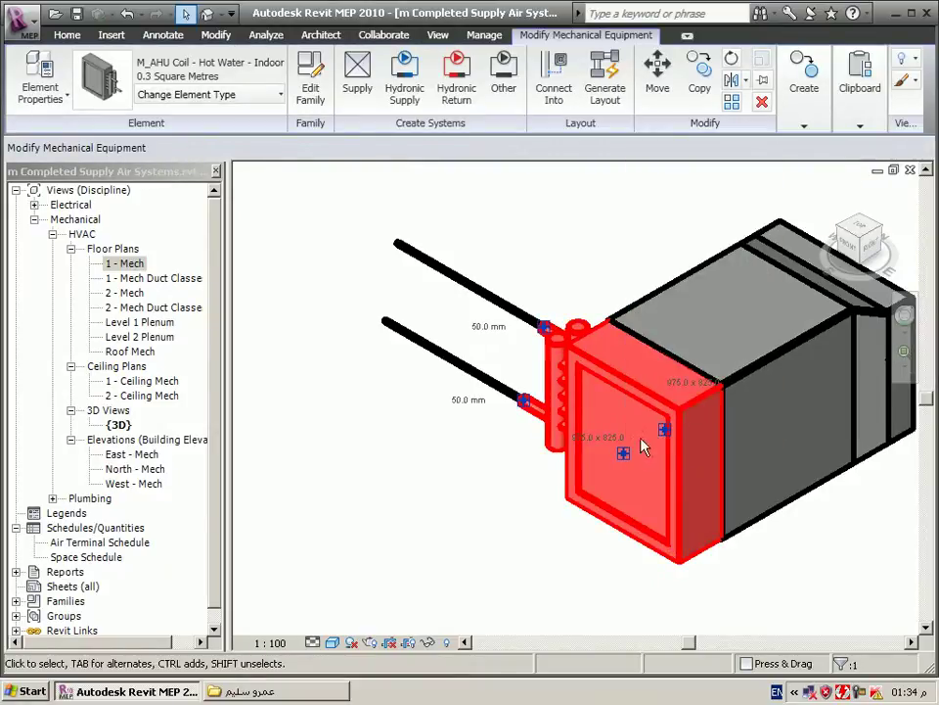
pyautogui.rightClick(626, 456)
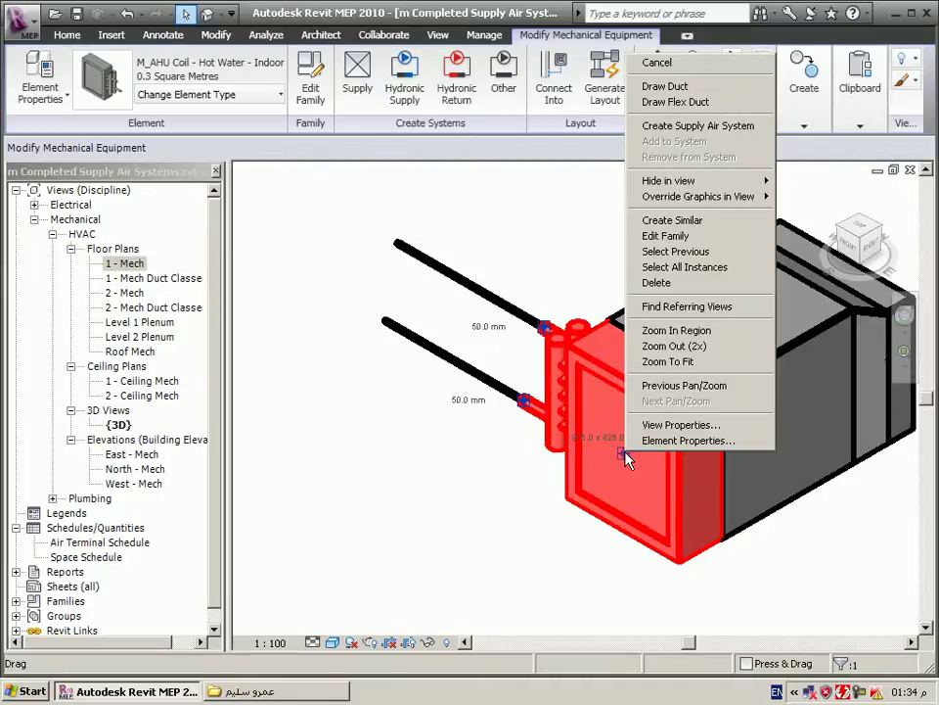
pyautogui.click(667, 92)
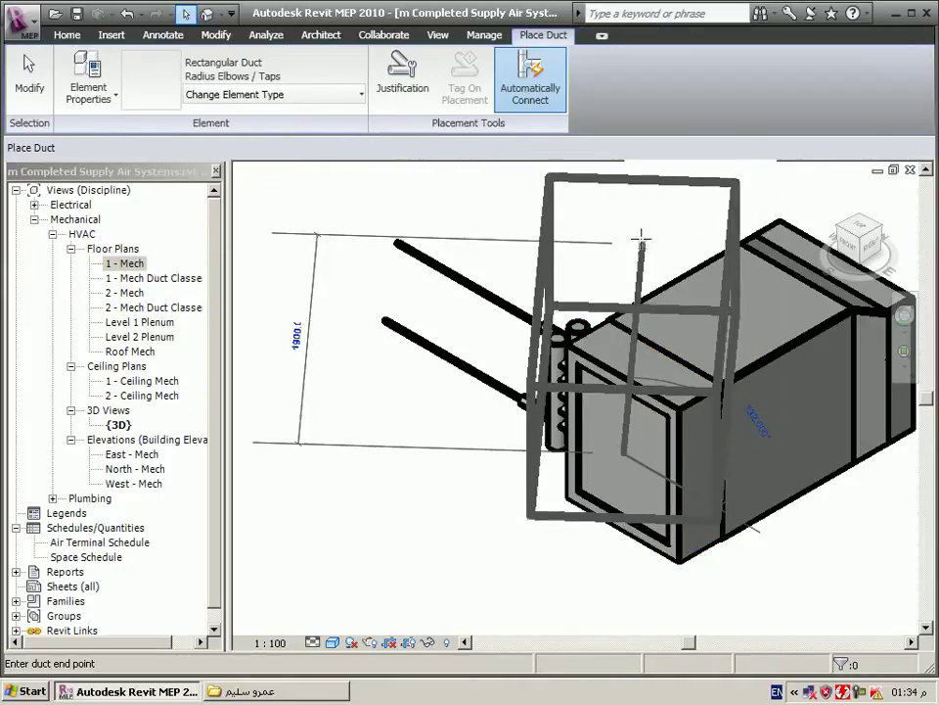
pyautogui.click(688, 182)
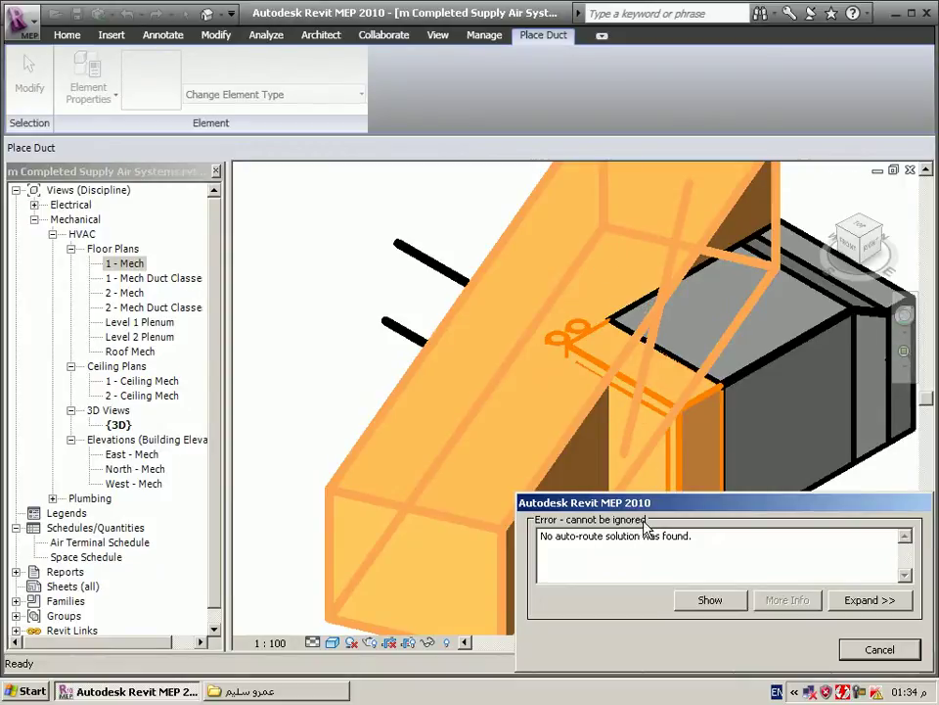
pyautogui.click(878, 649)
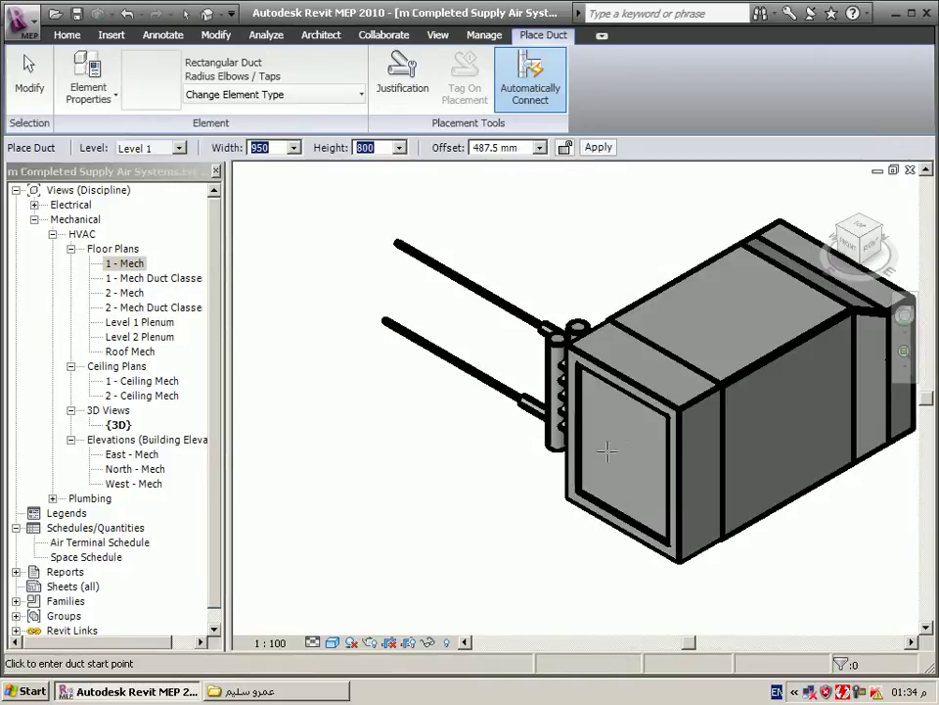
# Step: End duct placement and zoom out to view the coil and its pipes in 3D
pyautogui.scroll(-2, 529, 444)
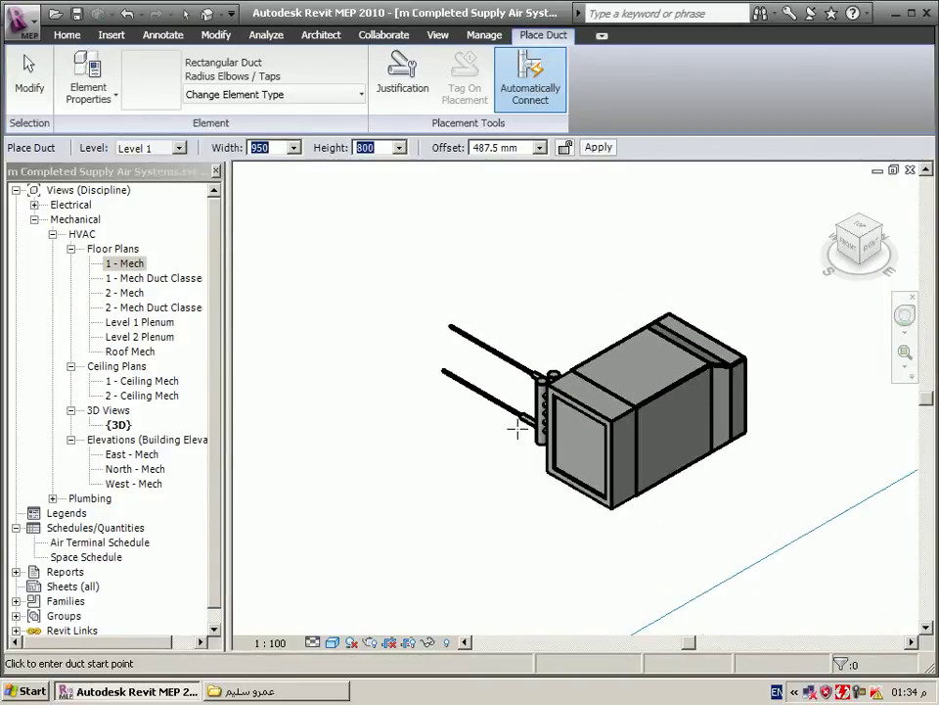
pyautogui.press('Escape')
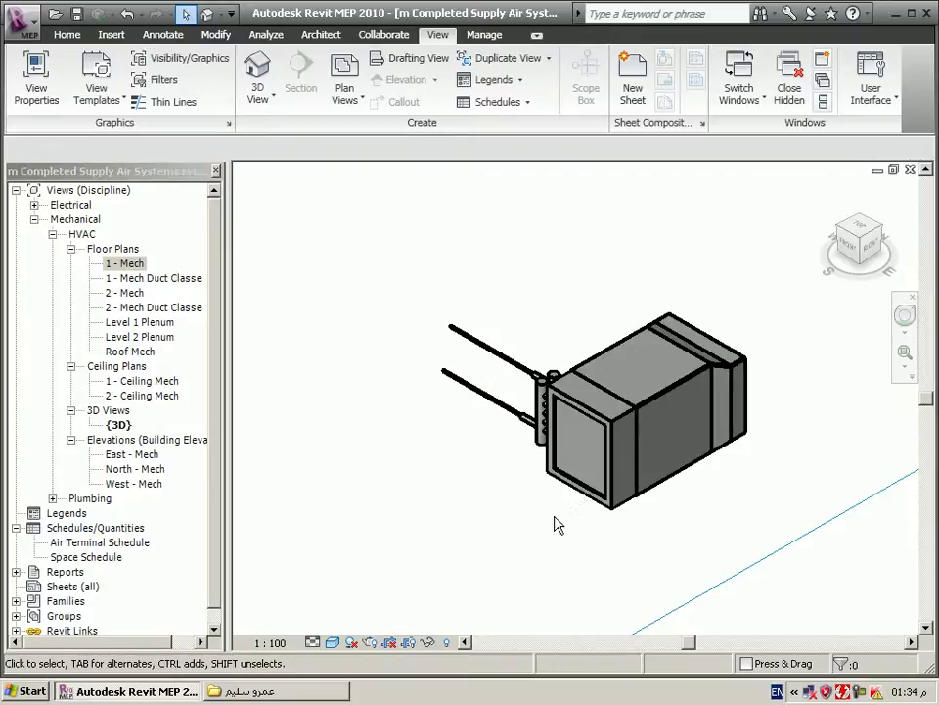
pyautogui.scroll(-2, 509, 468)
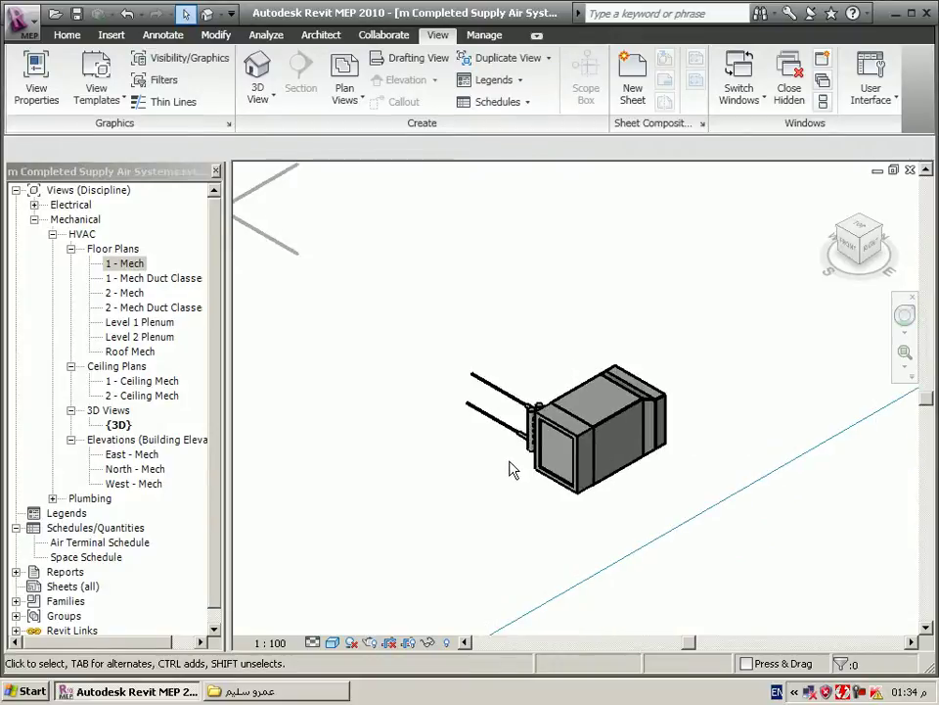